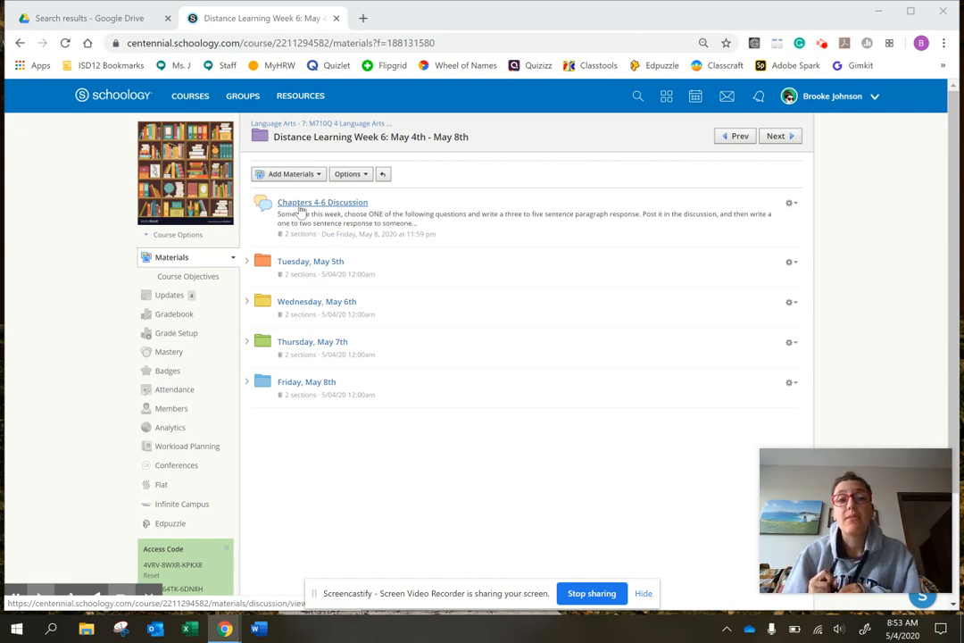
- Expand the Friday, May 8th folder and open the Chapters 4-6 Discussion page
click(248, 382)
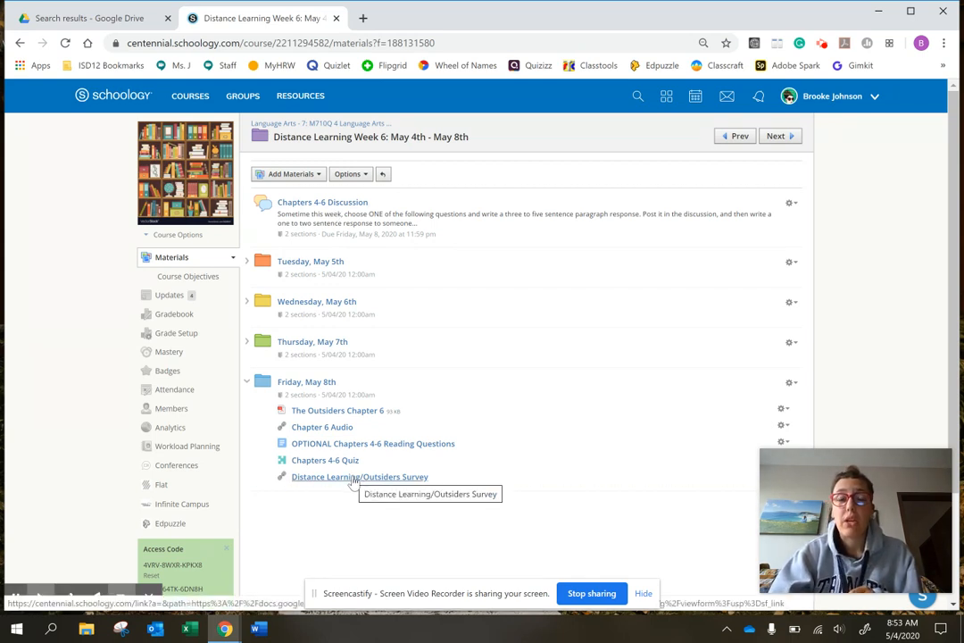
click(317, 203)
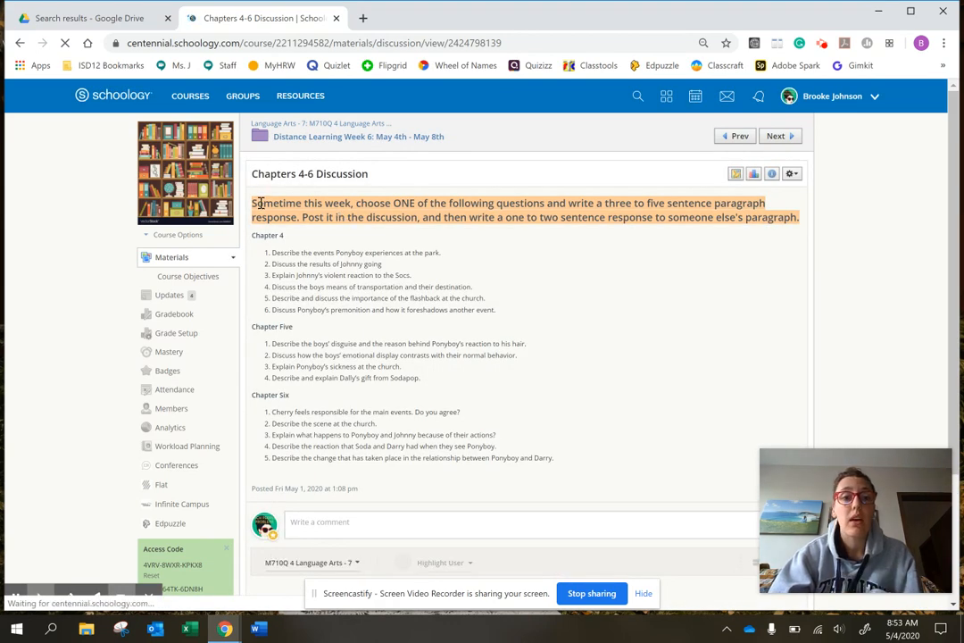
- Highlight the discussion instructions, including the part about posting and replying, then clear the highlight
drag(253, 203, 665, 225)
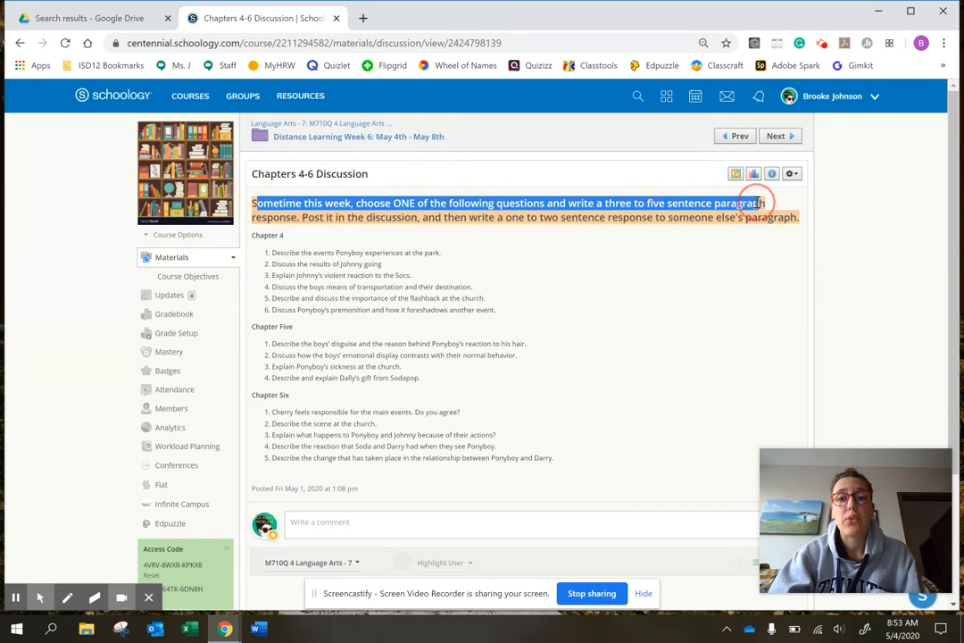
drag(665, 225, 268, 235)
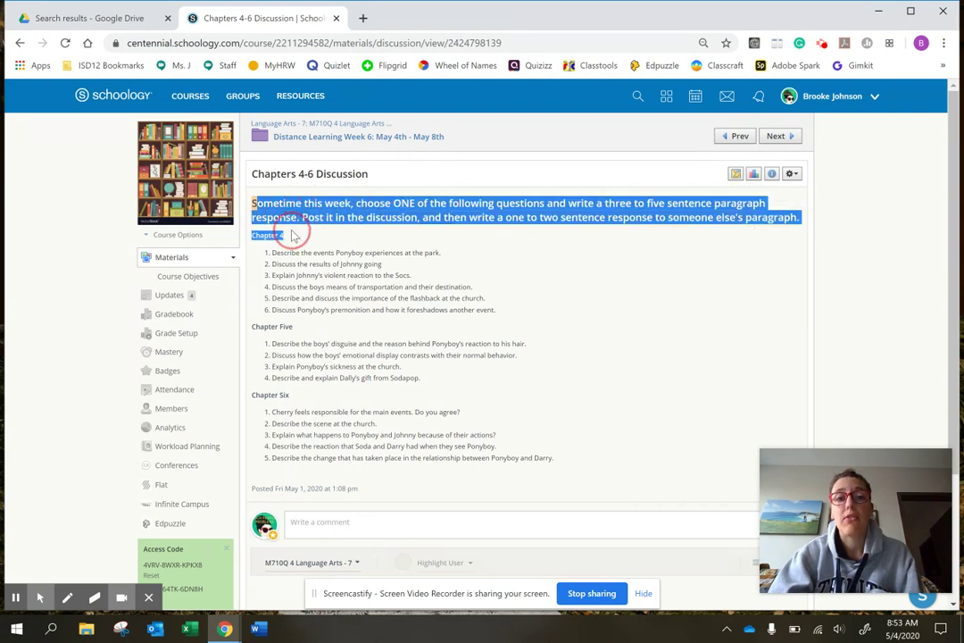
click(338, 220)
mouse_move(323, 221)
mouse_down()
mouse_move(677, 222)
mouse_move(792, 212)
mouse_up()
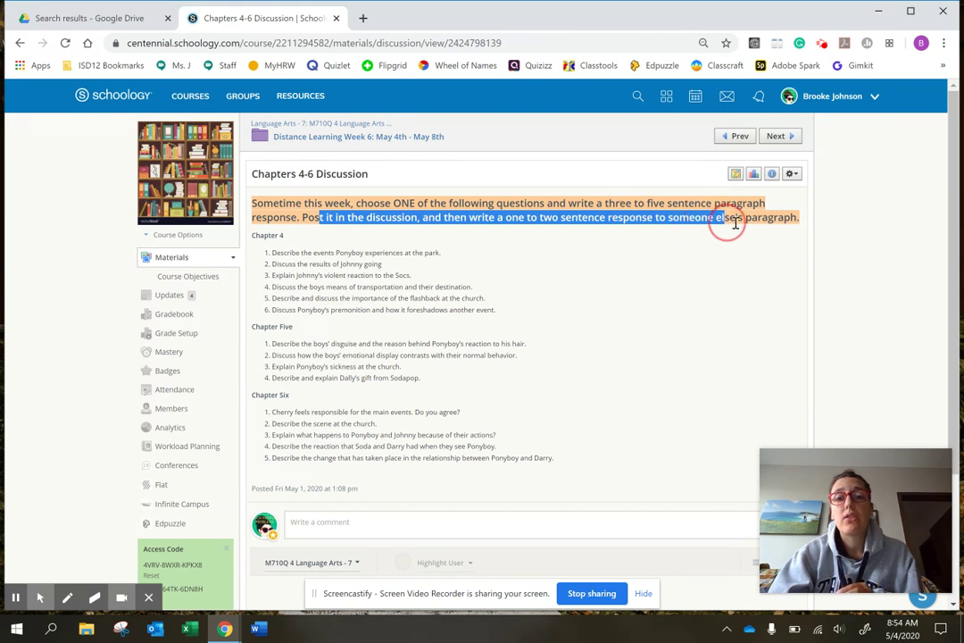
click(793, 215)
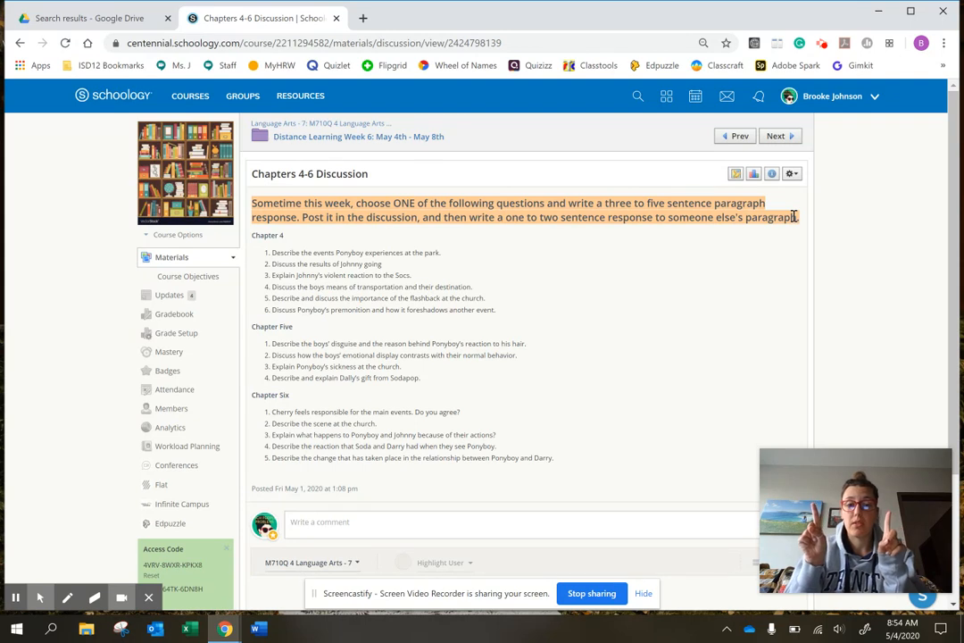
- Highlight the whole list of chapter questions starting at Chapter 4, then clear it
click(259, 241)
drag(259, 237, 458, 457)
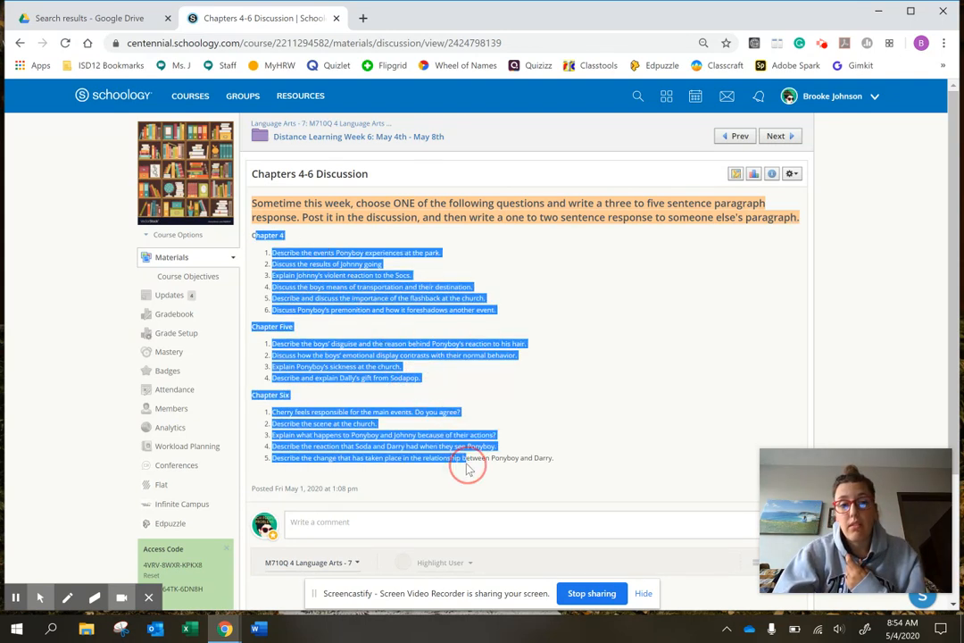
click(456, 427)
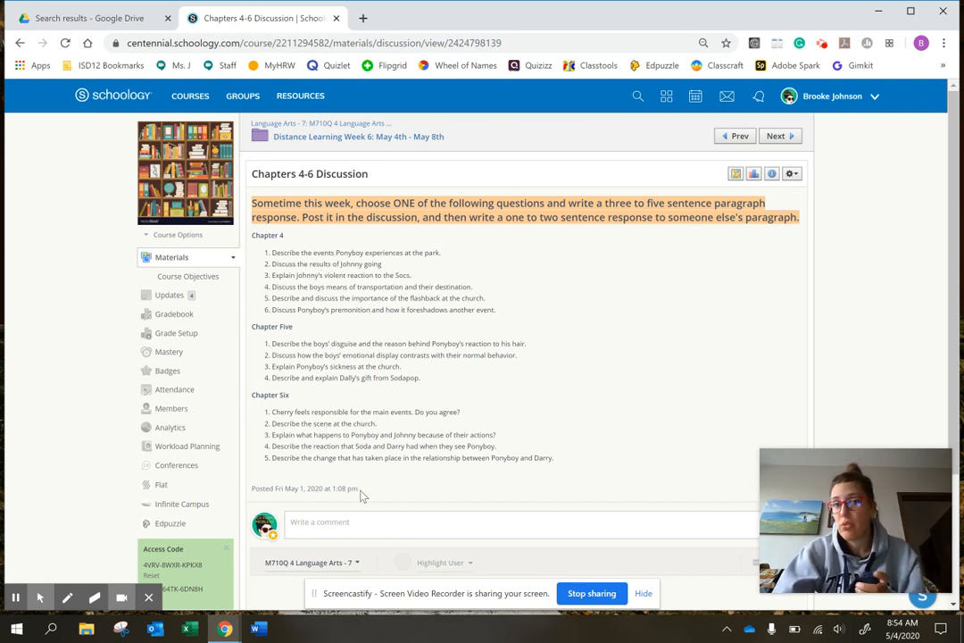
scroll(373, 402, down, 3)
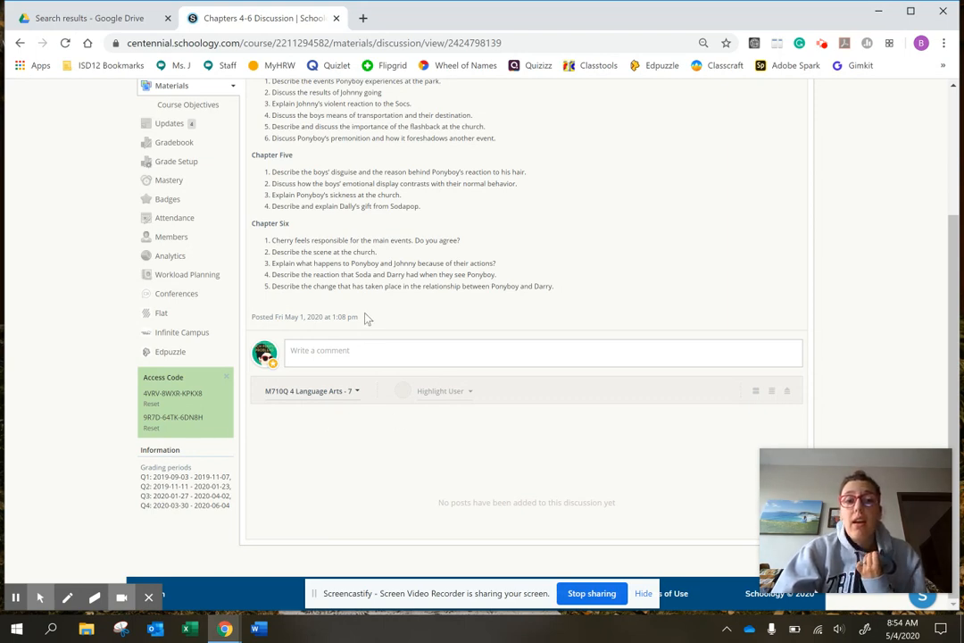
scroll(366, 317, up, 5)
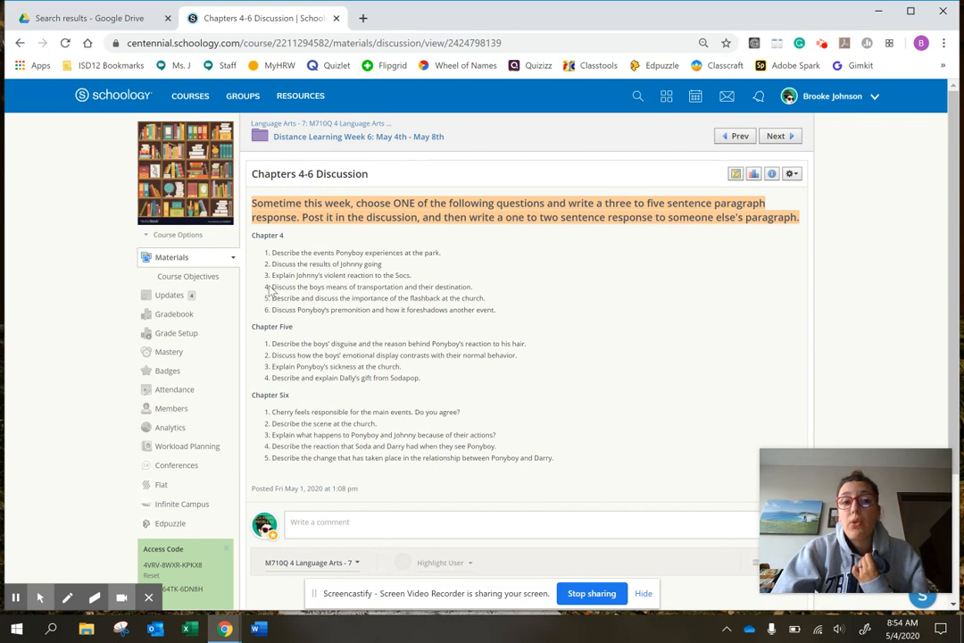
- Write a sample comment: 'Chapter 4' with the pasted Chapter 4 question and 'Answer.'
drag(269, 287, 473, 287)
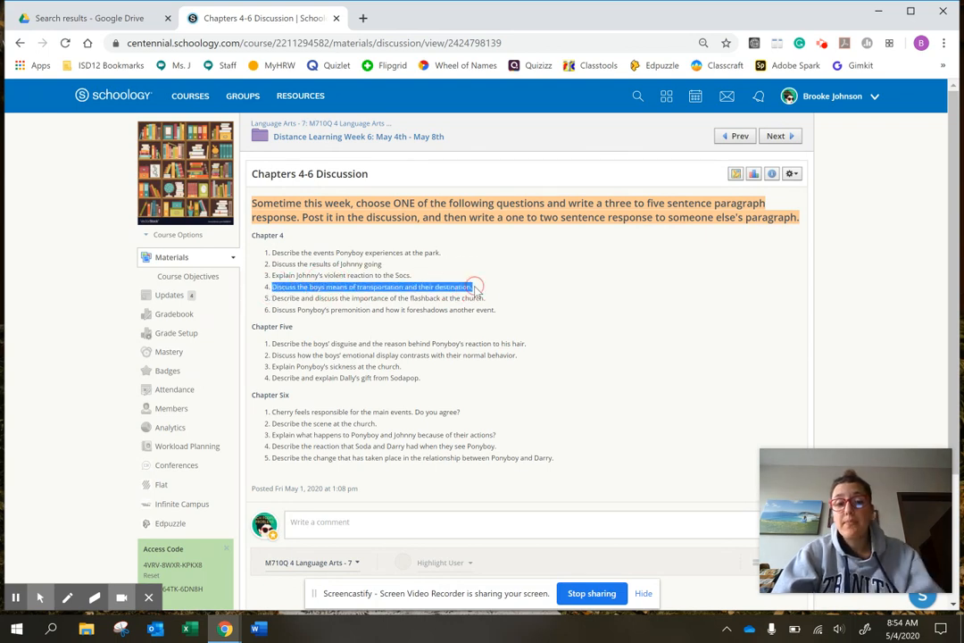
click(339, 523)
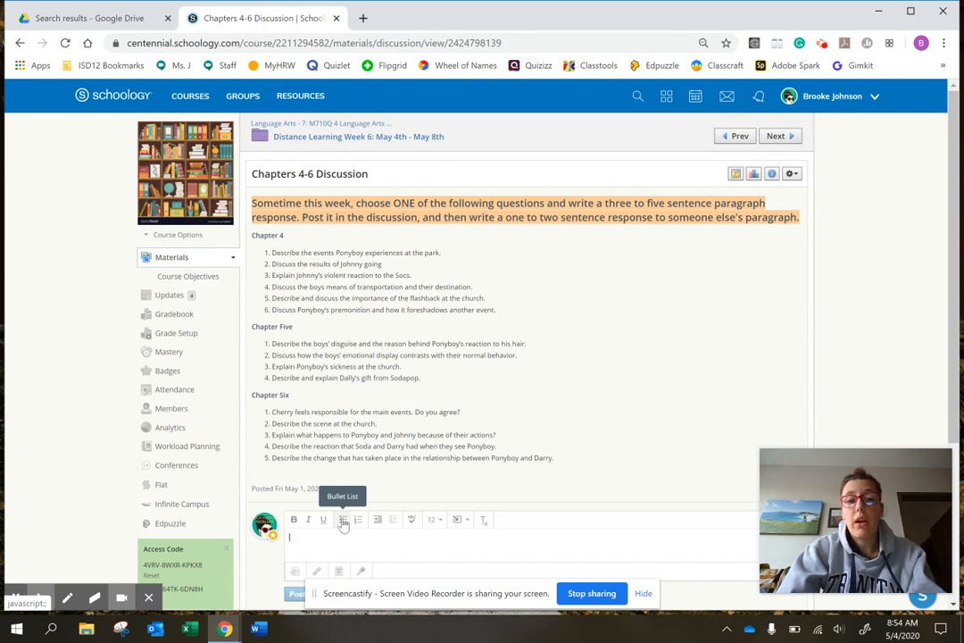
text(Chapter 4)
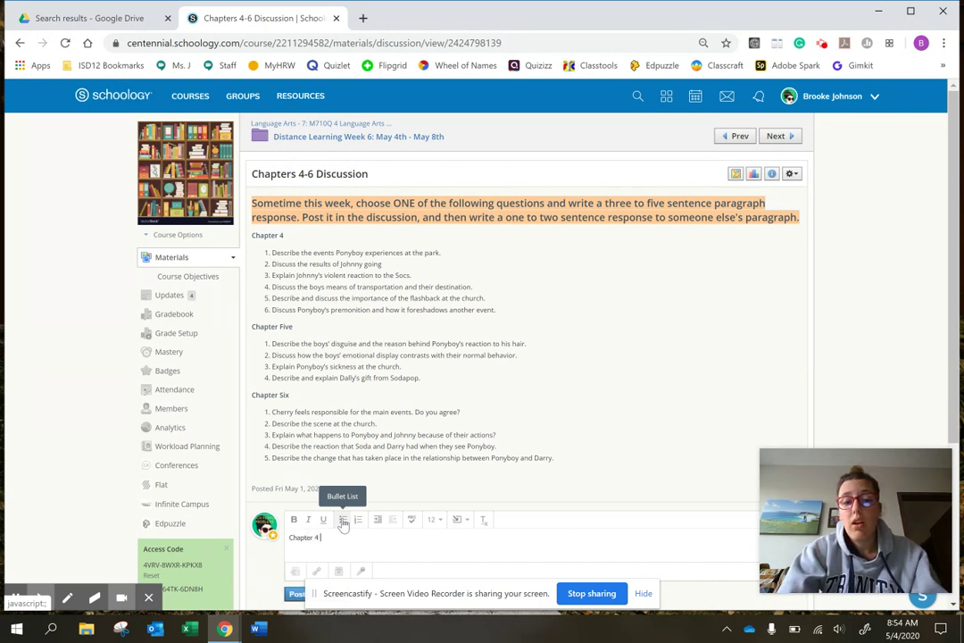
text(Discuss the boys means of transportation and their destination.)
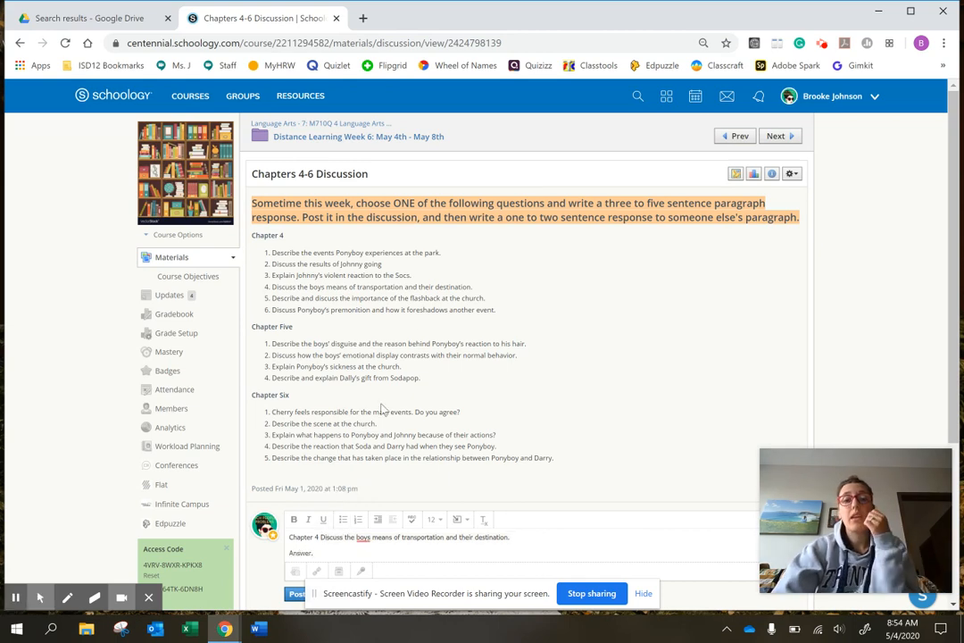
scroll(393, 404, down, 2)
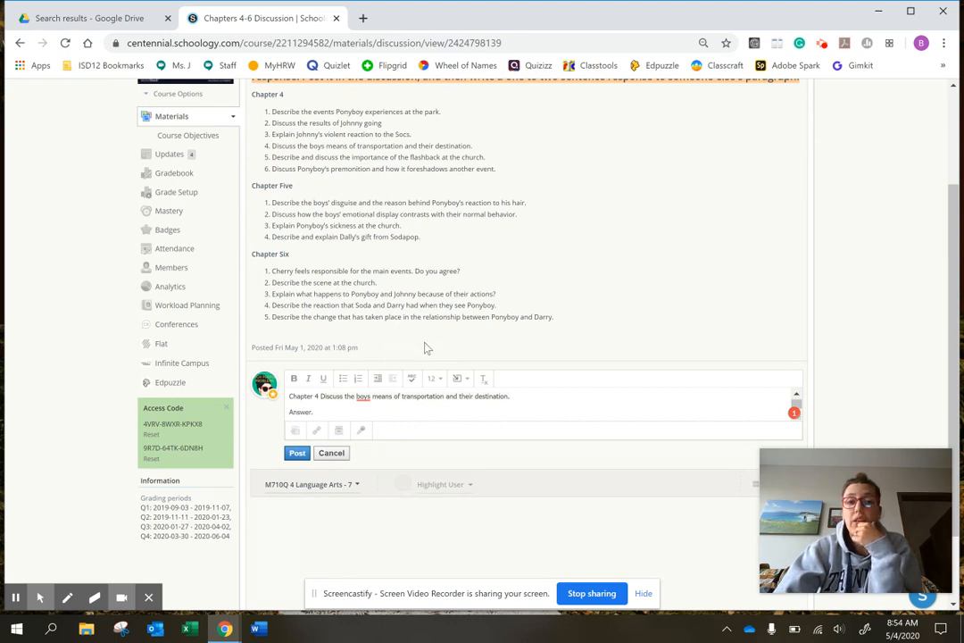
scroll(358, 289, up, 1)
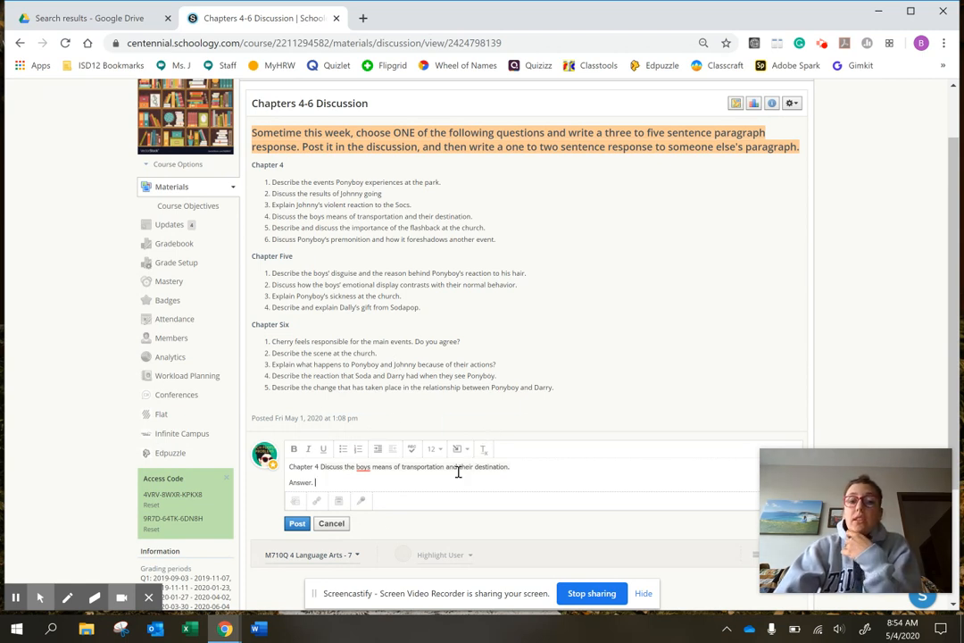
- Select the whole sample comment and delete it, leaving the editor empty
click(313, 482)
drag(317, 482, 289, 462)
key(Delete)
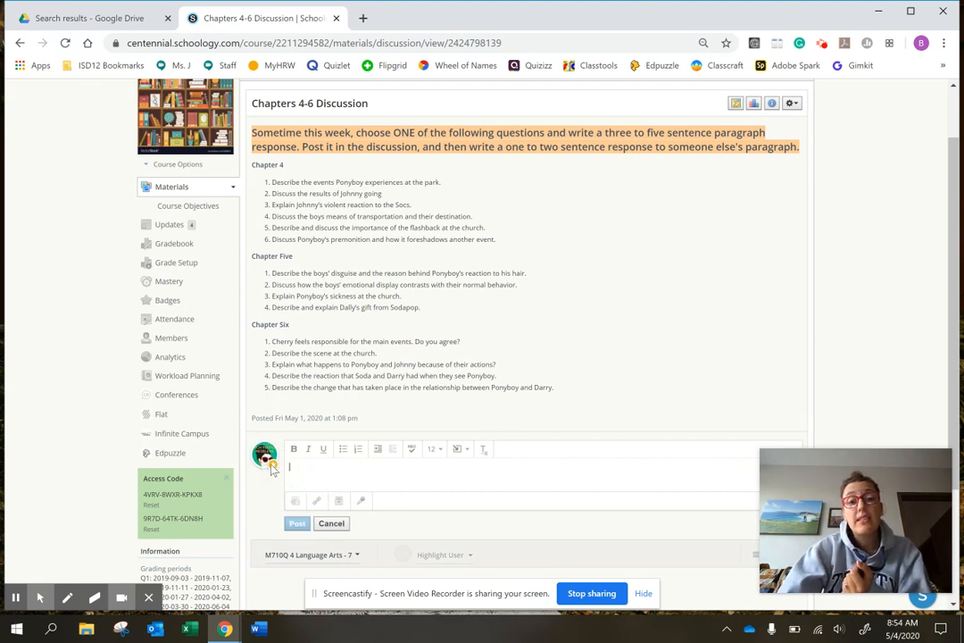
scroll(708, 330, up, 2)
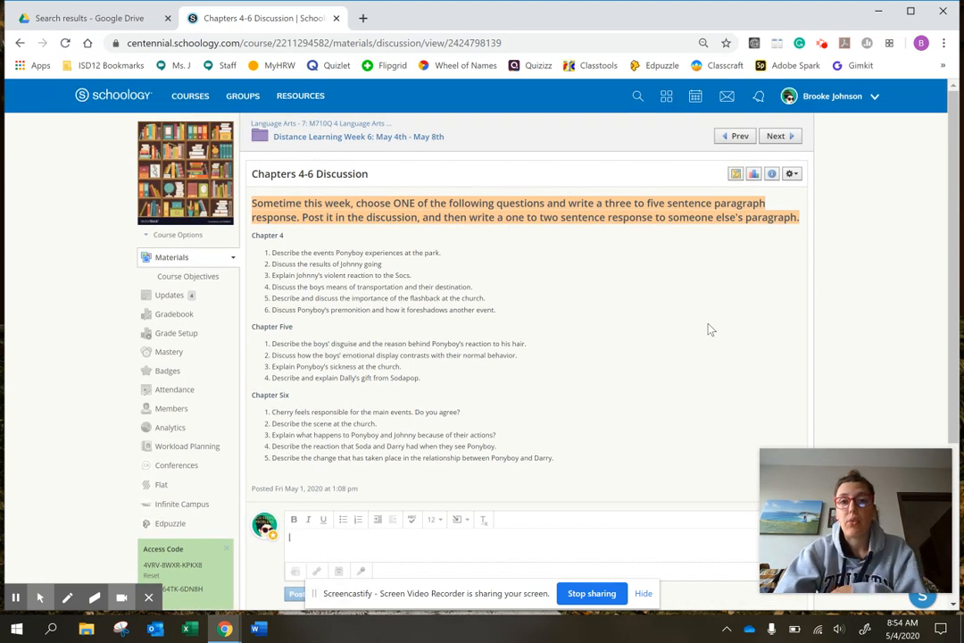
- Return from the discussion to the Week 6 distance learning folder
click(303, 173)
double_click(302, 173)
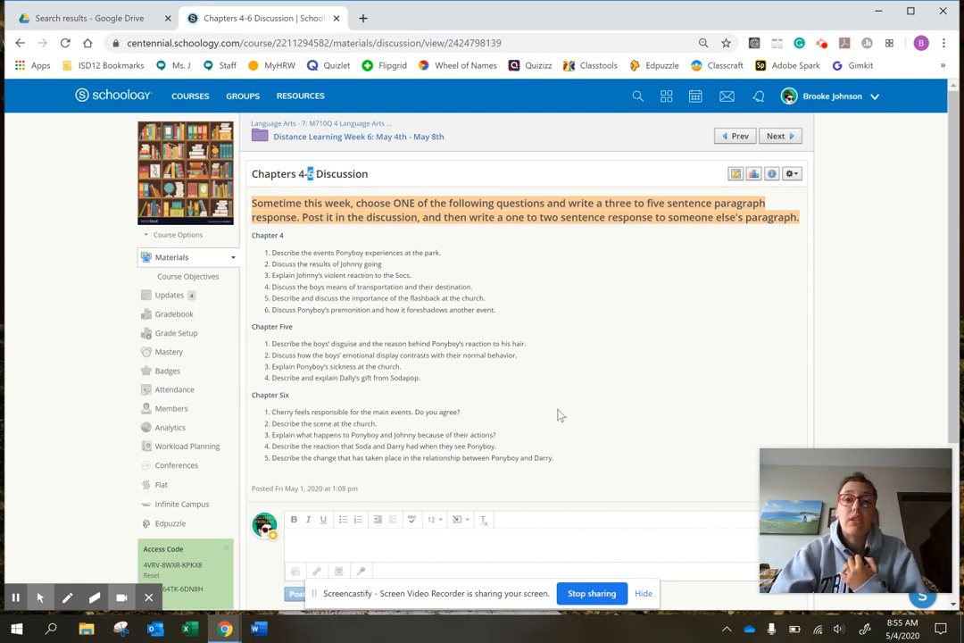
click(344, 135)
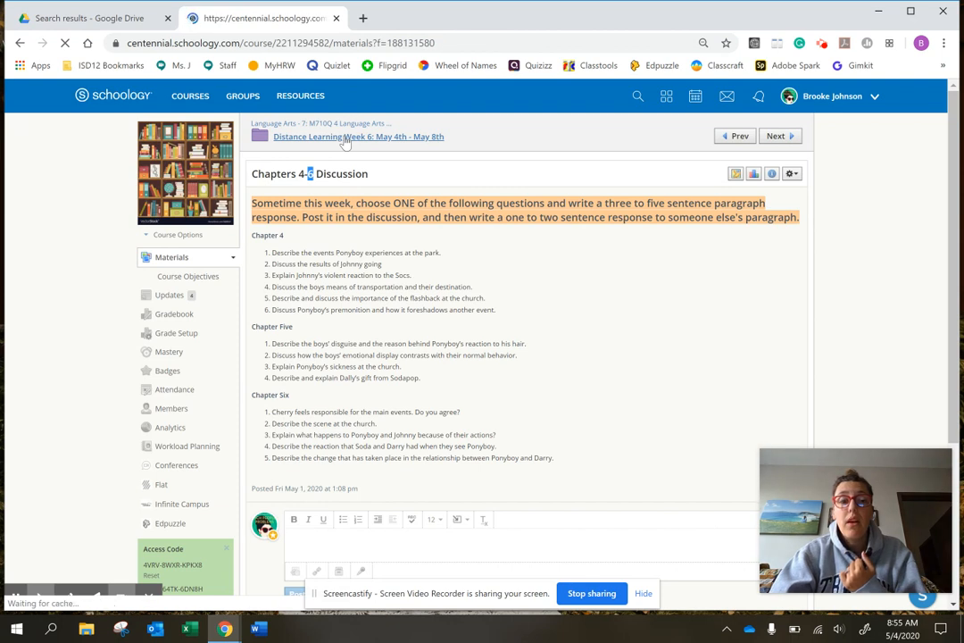